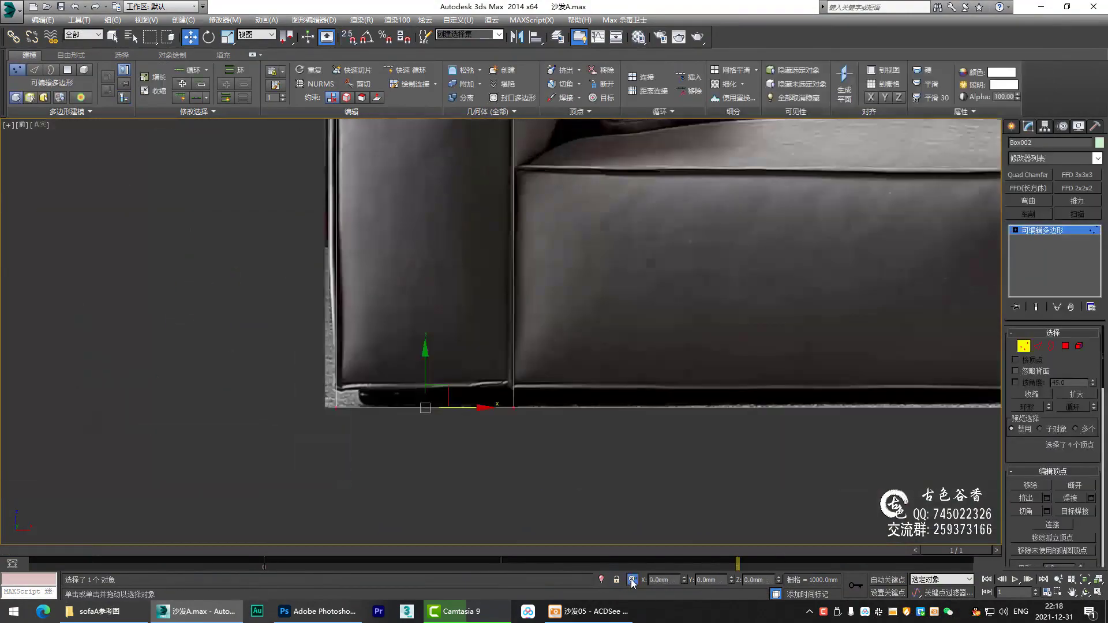
Zoom the 3ds Max viewport to frame the sofa arm's top edge in the reference photo.
scroll(577, 346, "down", 5)
scroll(577, 346, "down", 3)
Bring up the sofa dimension reference image.
left_click(588, 611)
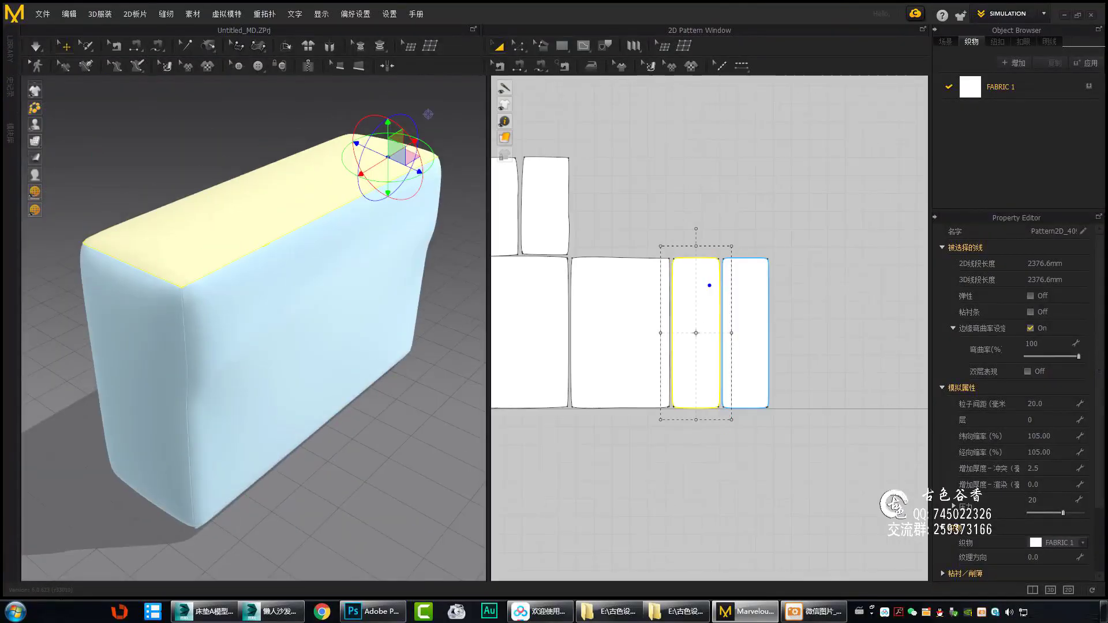
Orbit the 3D view around the cushion block to show its long side.
mouse_move(427, 114)
right_mouse_down()
mouse_move(300, 310)
mouse_move(347, 312)
right_mouse_up()
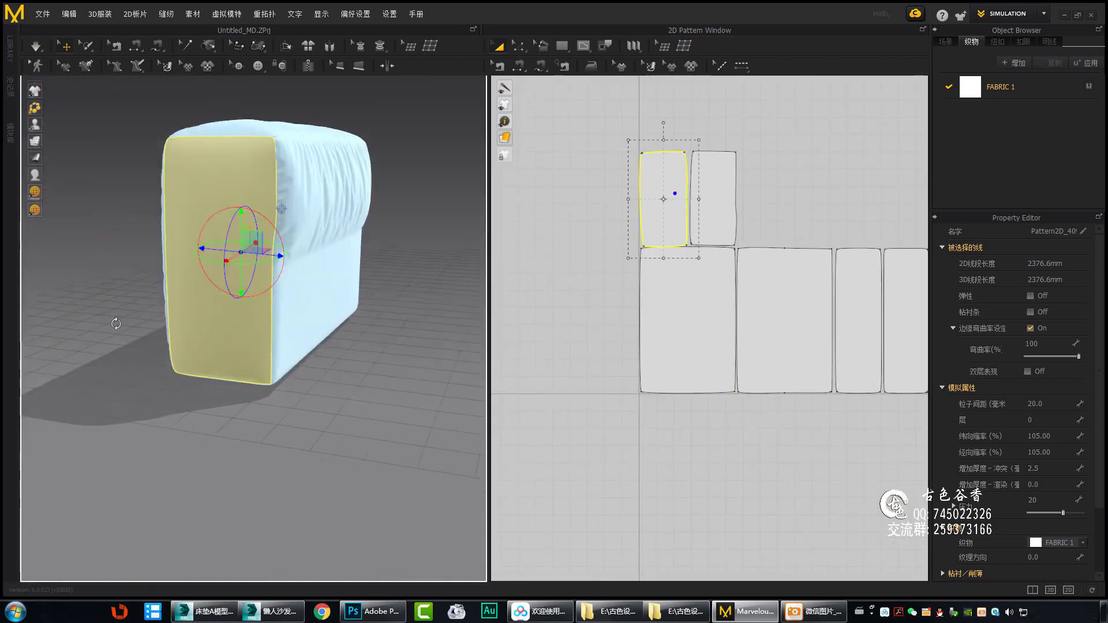
mouse_move(370, 348)
right_mouse_down()
mouse_move(378, 354)
mouse_move(302, 389)
right_mouse_up()
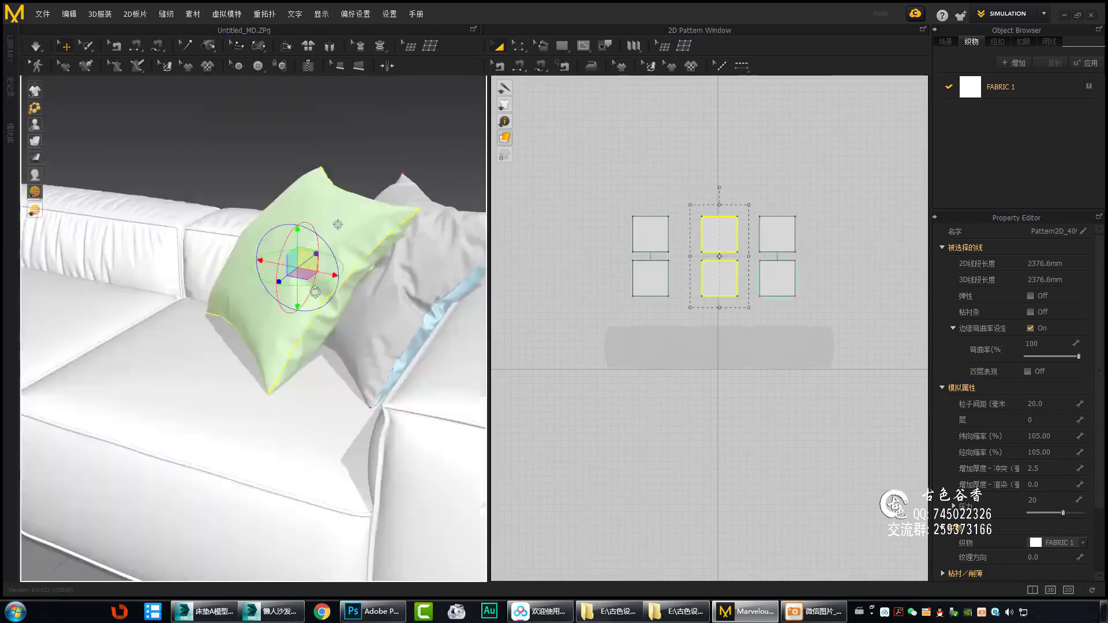
Select the grey throw pillow's pattern pieces and paste a copy of them.
right_click_drag(315, 291, 306, 316)
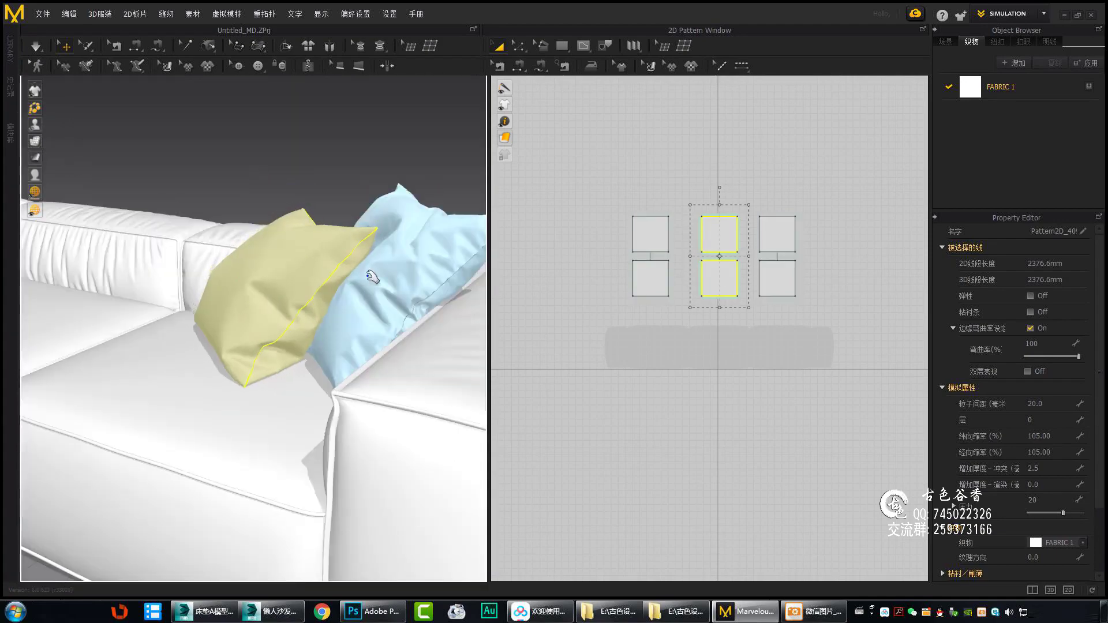
right_click(701, 451)
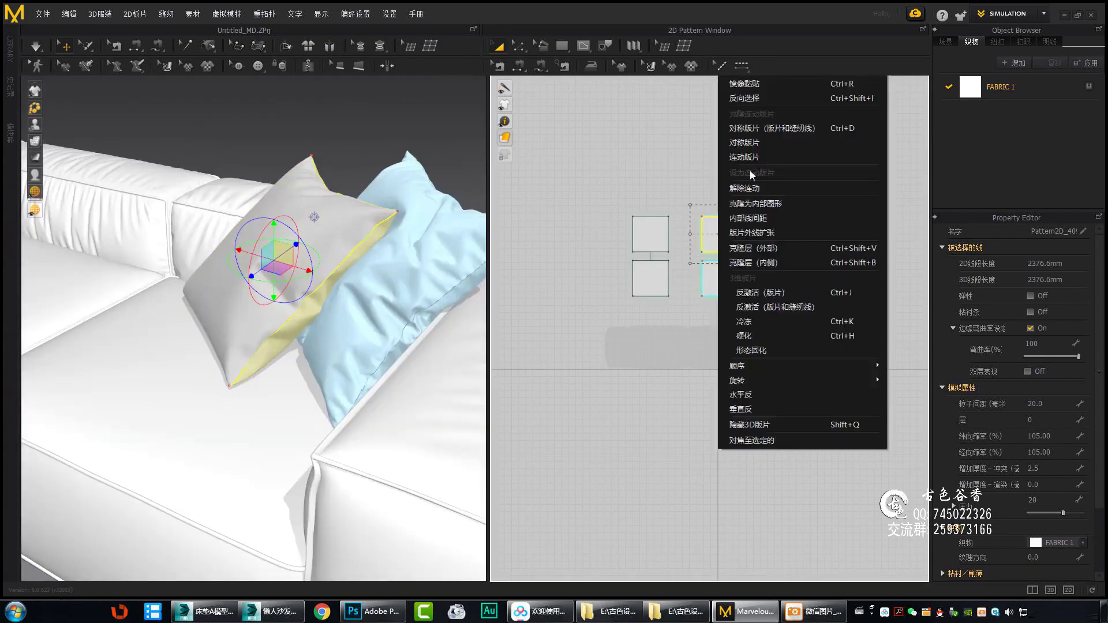
right_click_drag(277, 318, 337, 317)
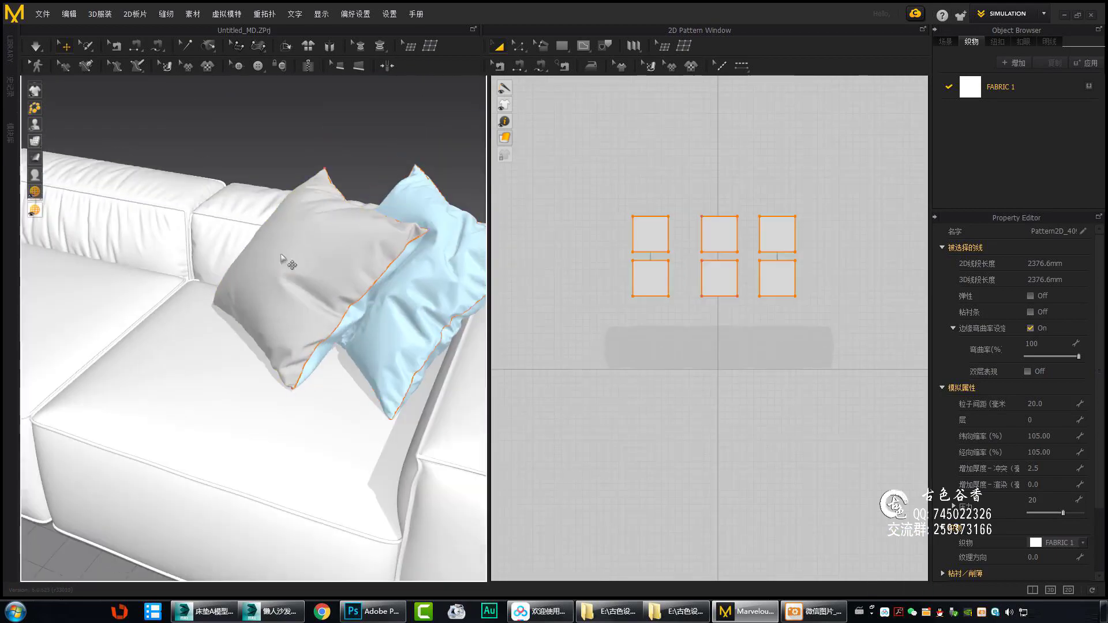
scroll(711, 290, "up", 3)
left_click(338, 361)
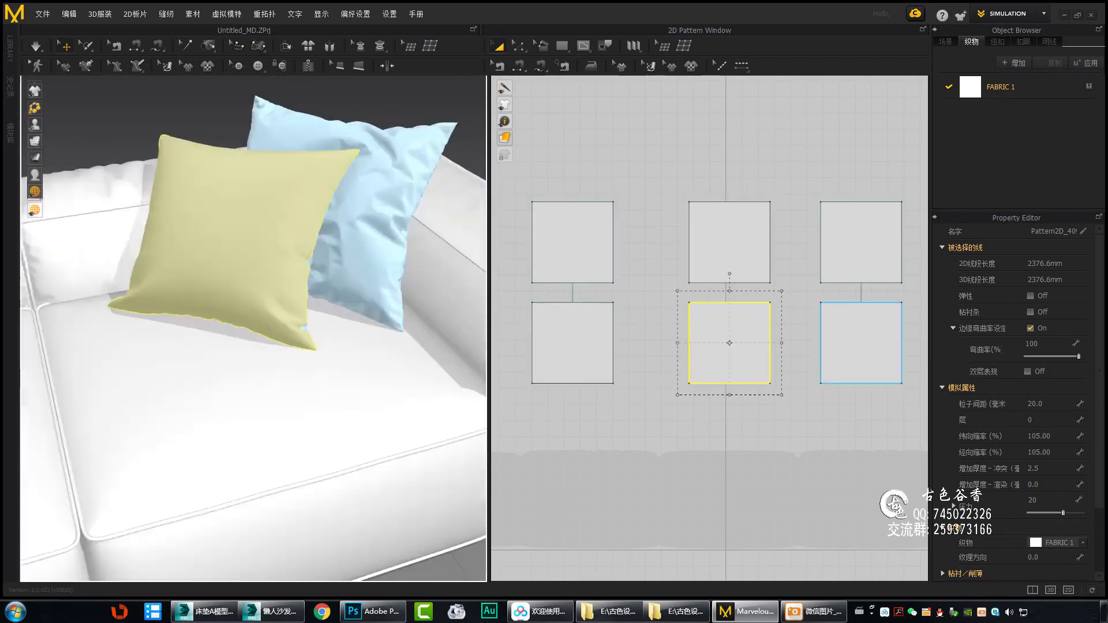
key("ctrl+c")
key("ctrl+v")
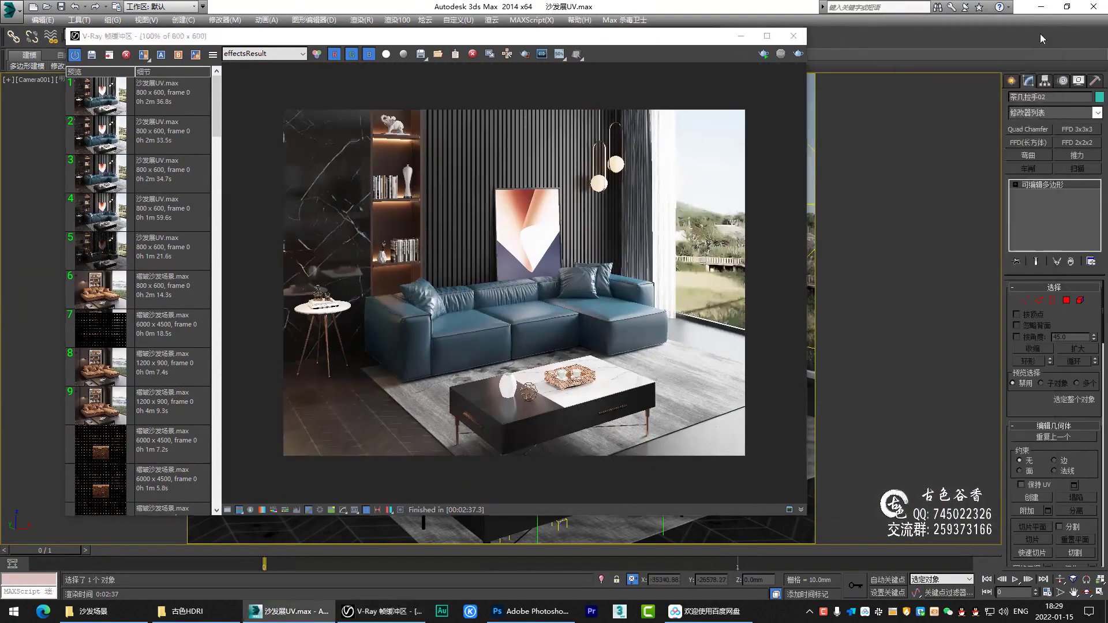
Start a new V-Ray render of Camera001 from the frame buffer.
left_click(1041, 38)
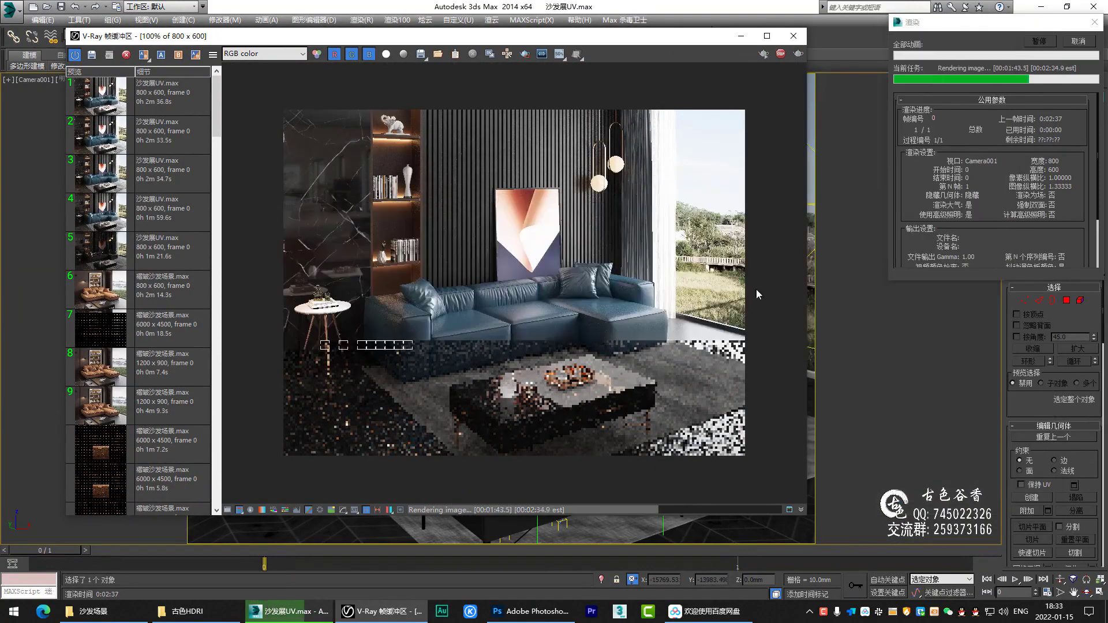